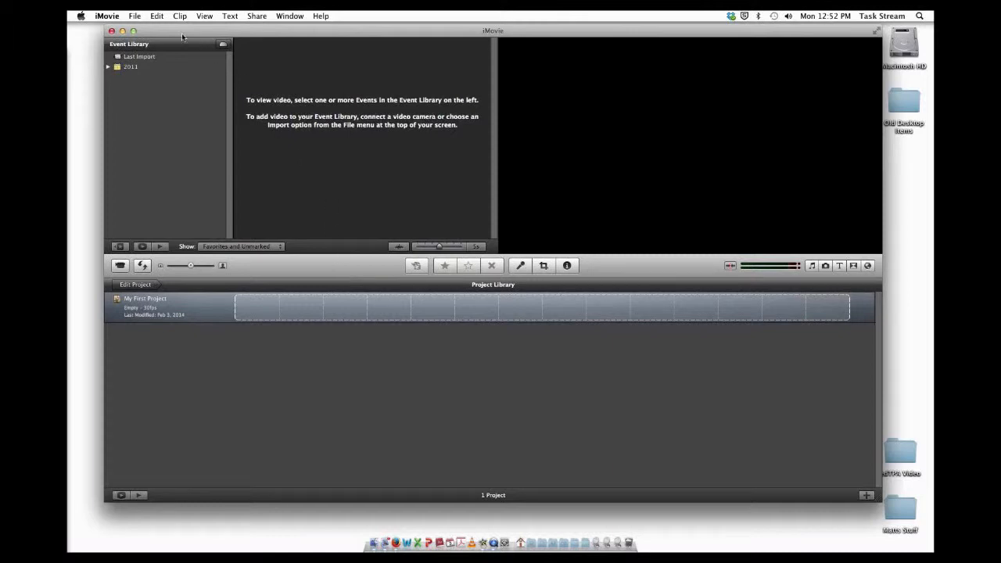
# Step: Start importing a movie and select Draft1.avi inside the edTPA Video folder on the Desktop
pyautogui.click(134, 17)
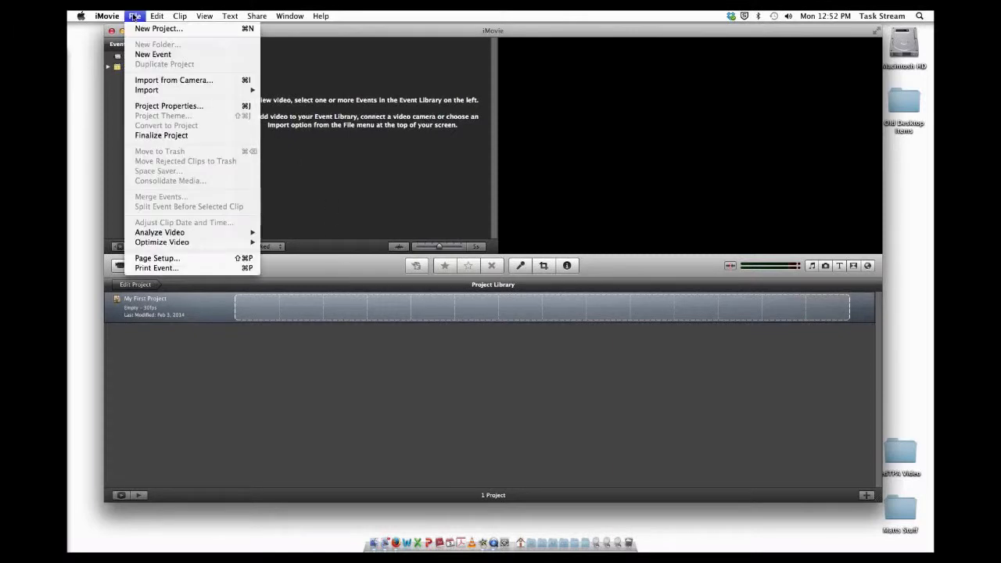
pyautogui.moveTo(188, 90)
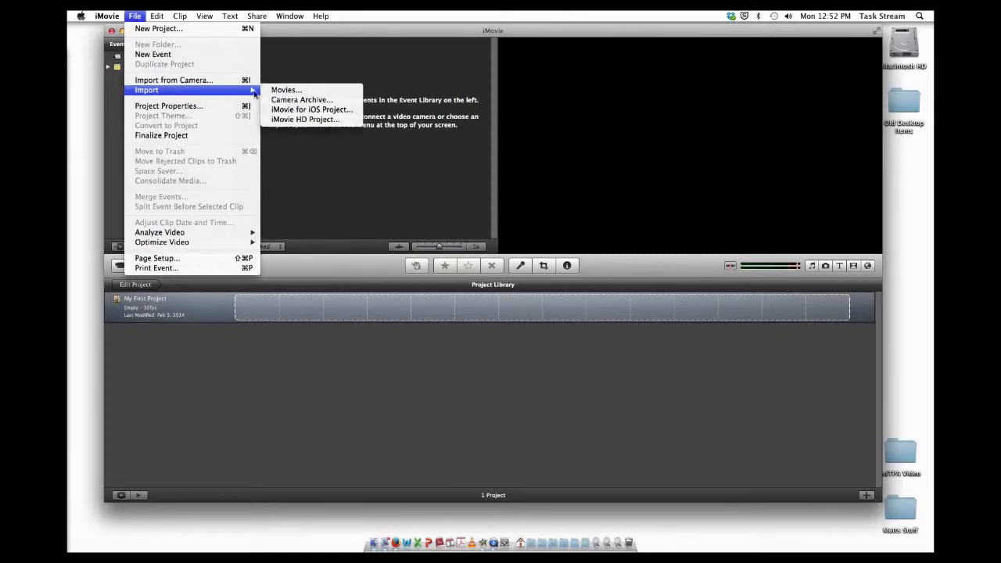
pyautogui.click(286, 91)
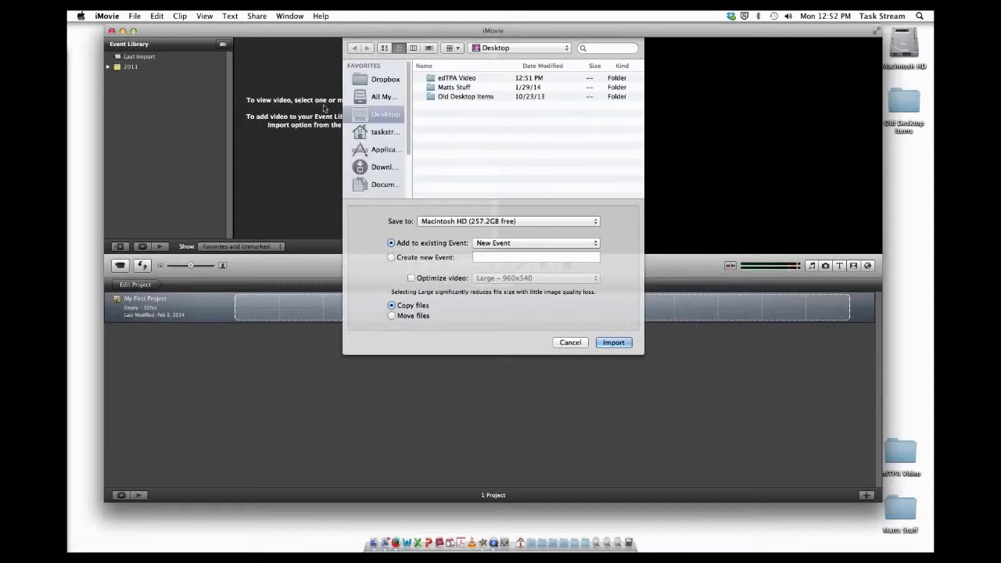
pyautogui.click(454, 81)
pyautogui.doubleClick(454, 79)
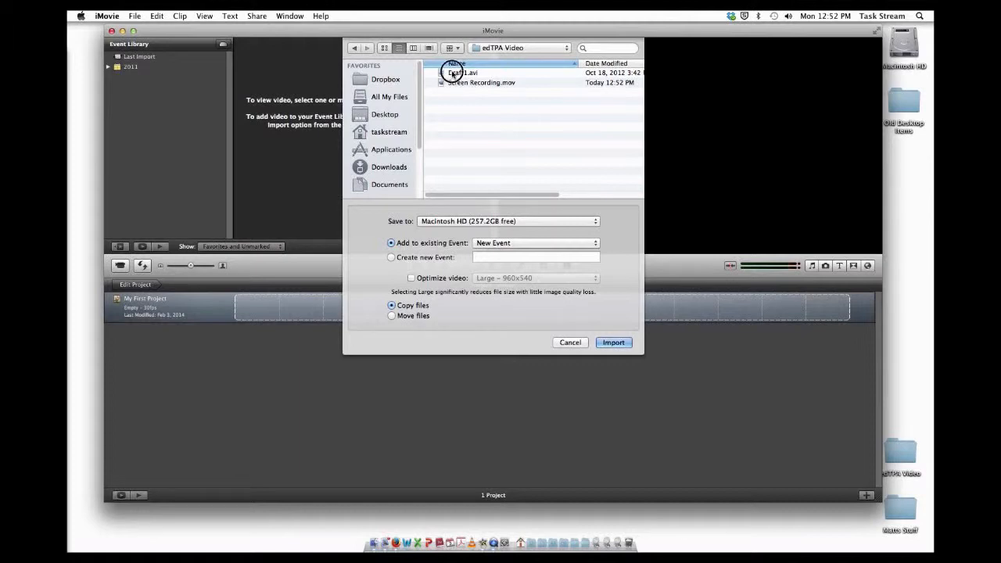
pyautogui.click(453, 72)
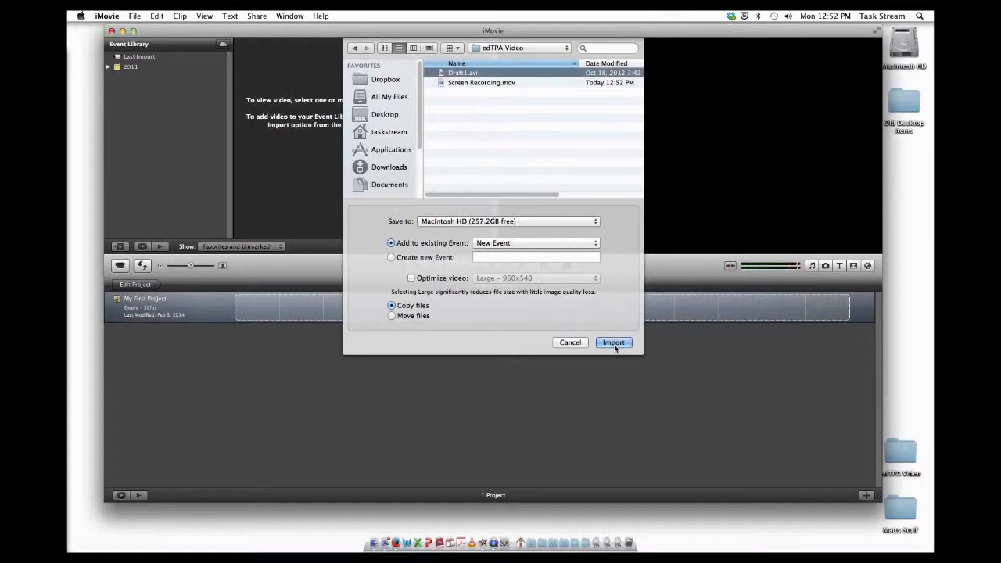
# Step: Import the movie into a new event named edTPA Video Tutorial
pyautogui.click(392, 258)
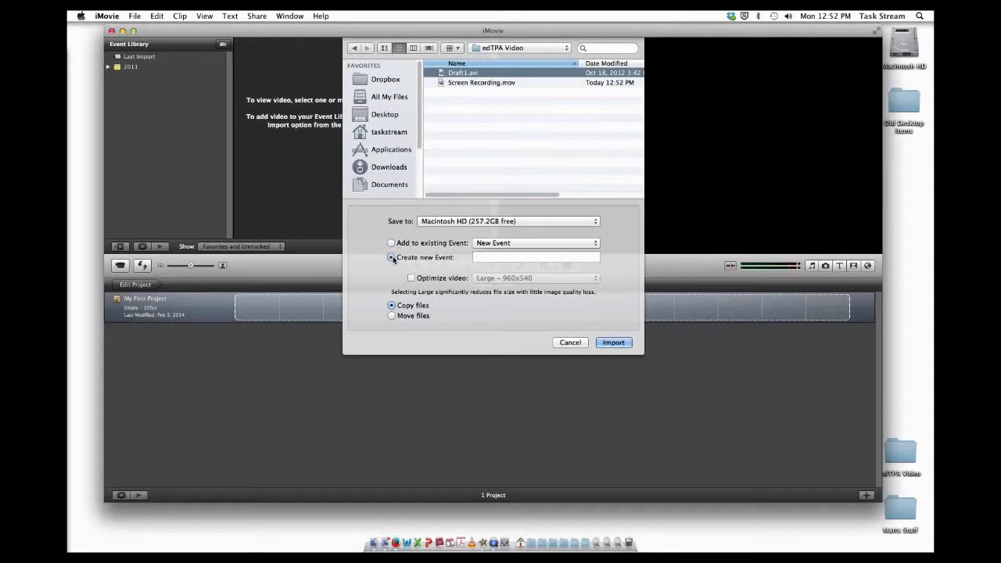
pyautogui.click(507, 255)
pyautogui.write('edTPA Vi')
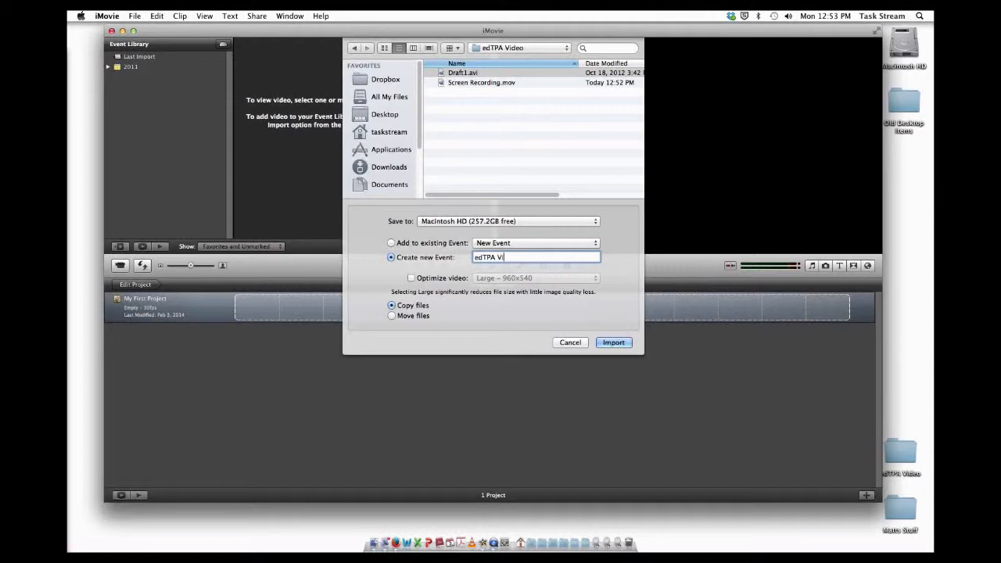
pyautogui.write('deo Tutorial')
pyautogui.click(614, 342)
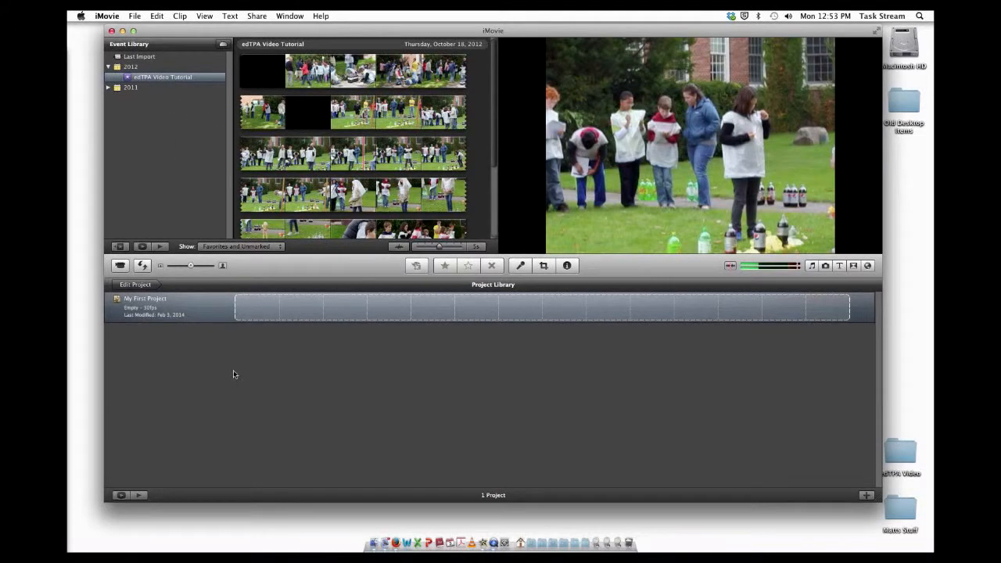
# Step: Create a new project named edTPA Video Tutorial with Widescreen (16:9) aspect ratio and 30 fps – NTSC frame rate
pyautogui.click(130, 17)
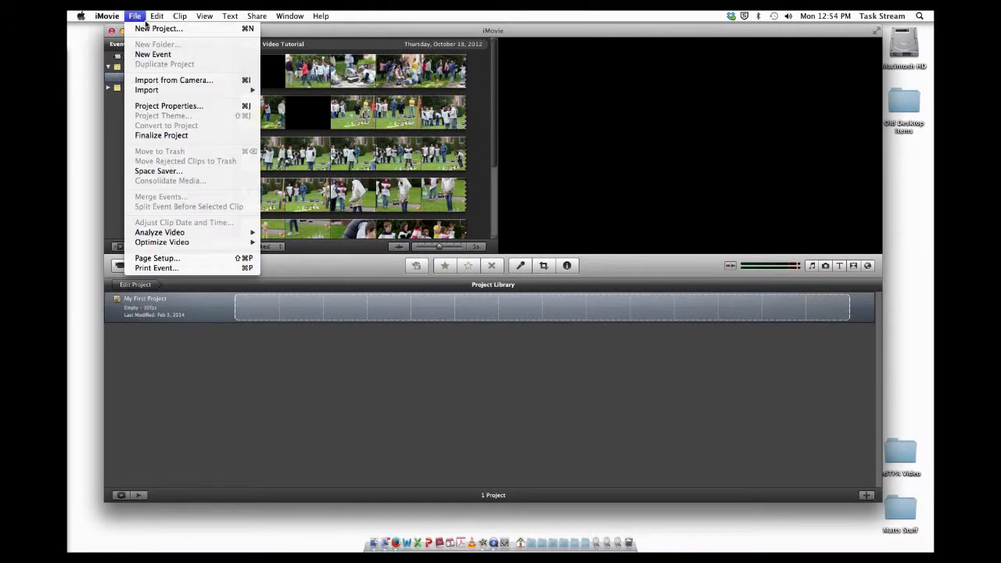
pyautogui.click(146, 29)
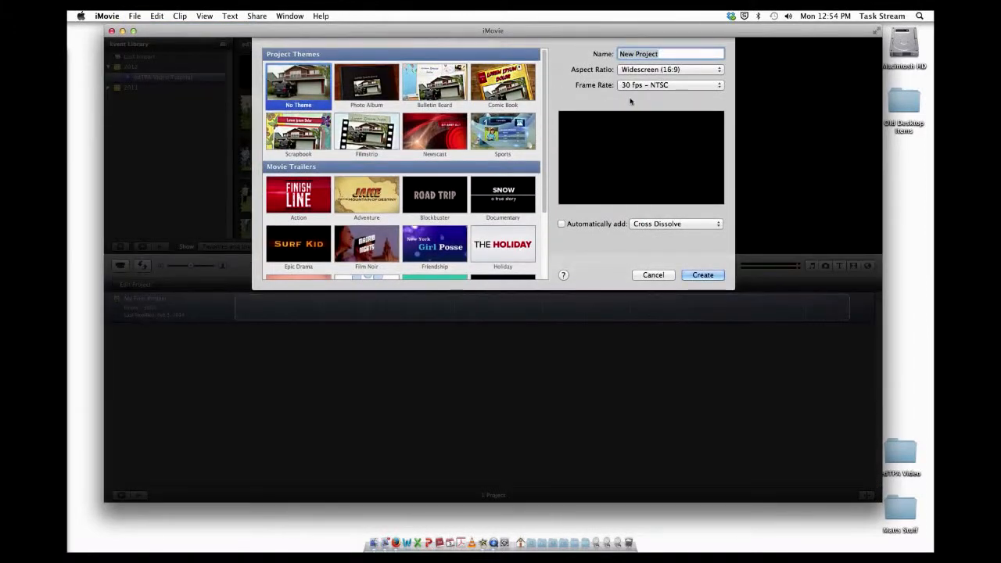
pyautogui.write('edTPA Video Tutorial')
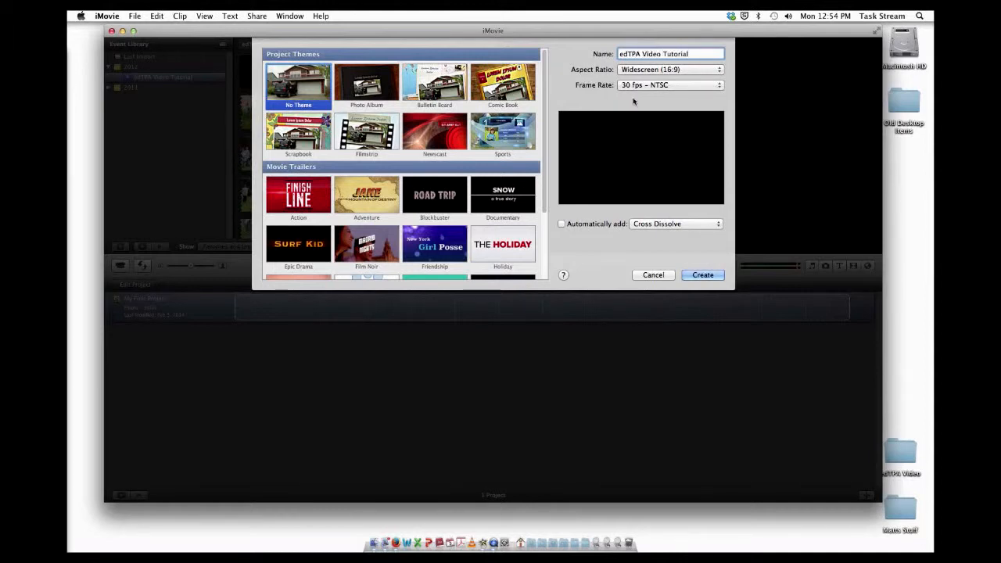
pyautogui.click(668, 70)
pyautogui.click(672, 69)
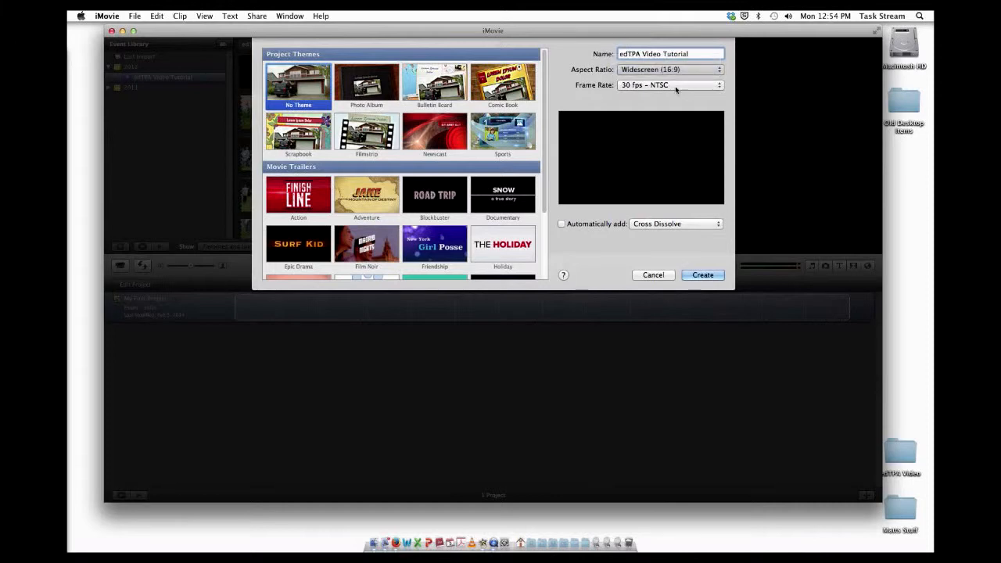
pyautogui.click(677, 86)
pyautogui.click(675, 85)
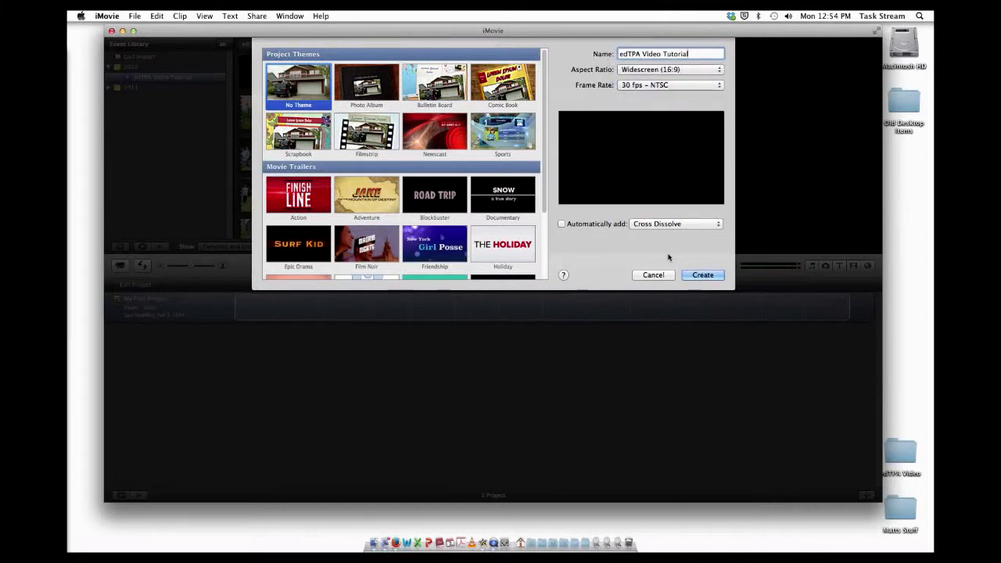
pyautogui.click(706, 277)
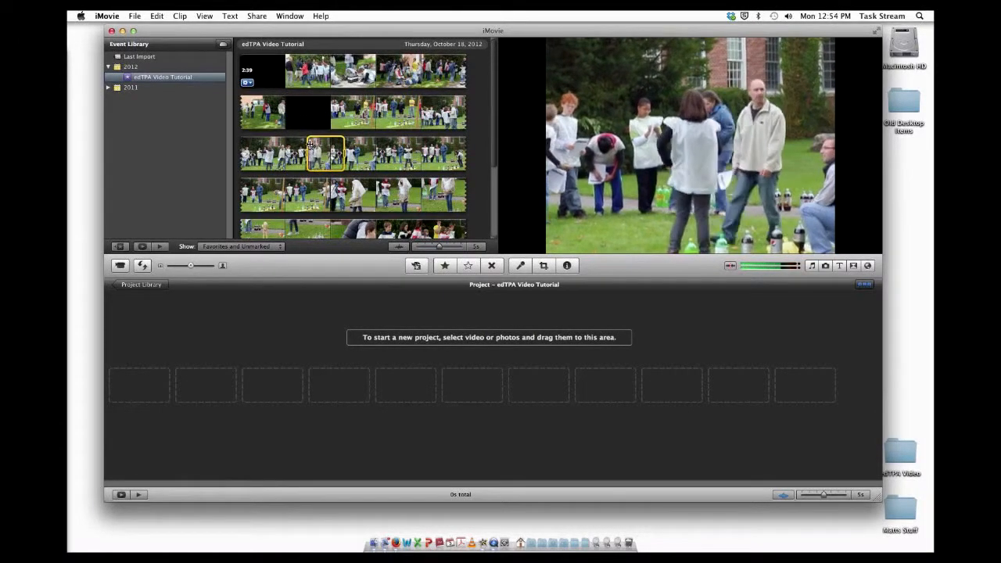
# Step: Select a portion of a clip in the event and add it to the project
pyautogui.moveTo(307, 153); pyautogui.dragTo(411, 156)
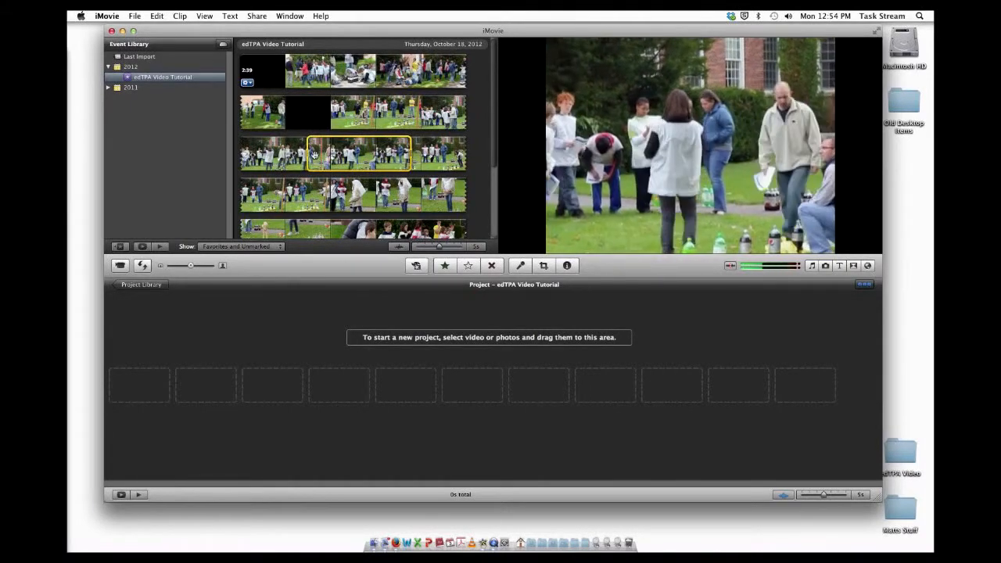
pyautogui.moveTo(307, 153); pyautogui.dragTo(281, 153)
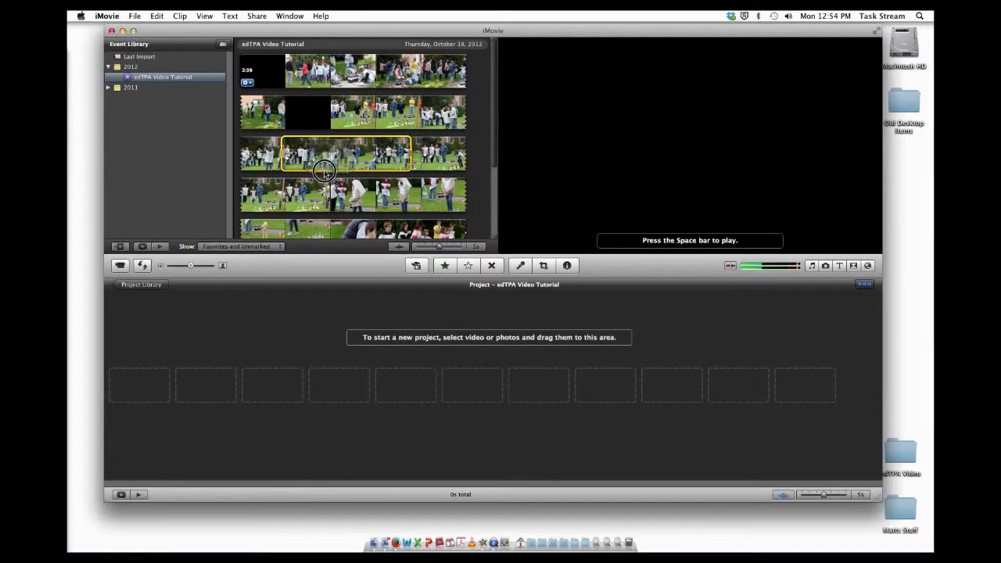
pyautogui.moveTo(313, 221); pyautogui.dragTo(275, 352)
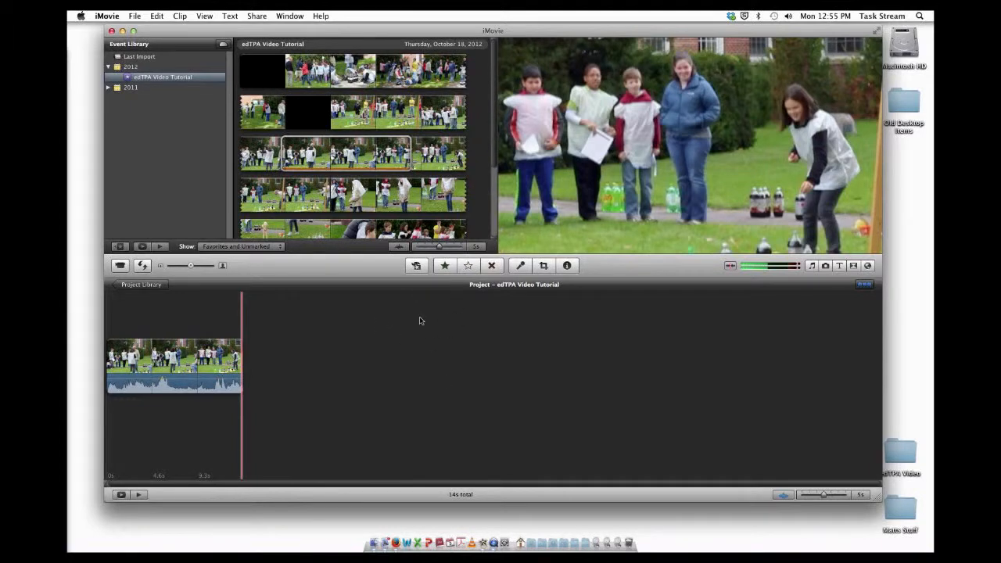
# Step: Start exporting the project with QuickTime and set the save location to the edTPA Video folder
pyautogui.click(258, 16)
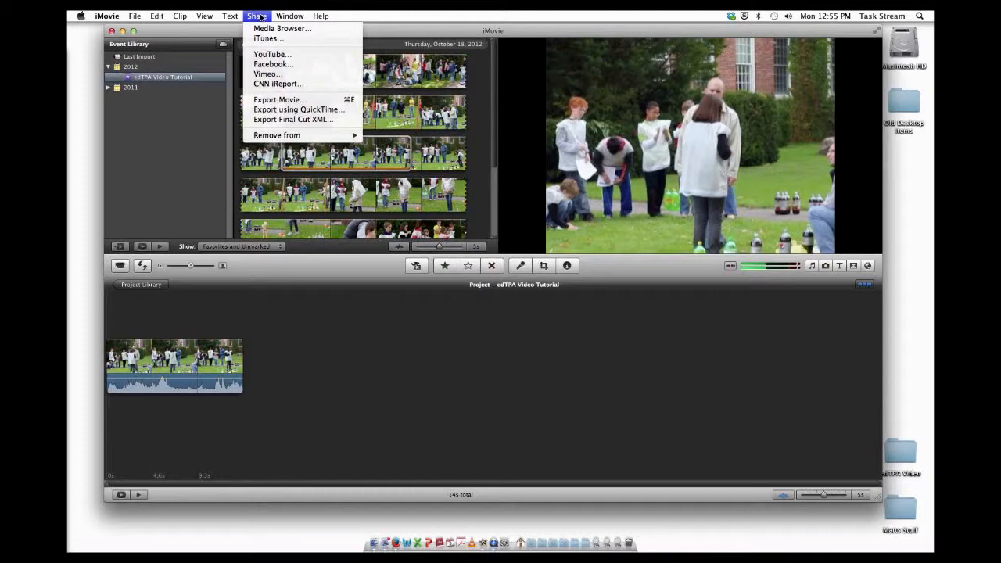
pyautogui.click(307, 110)
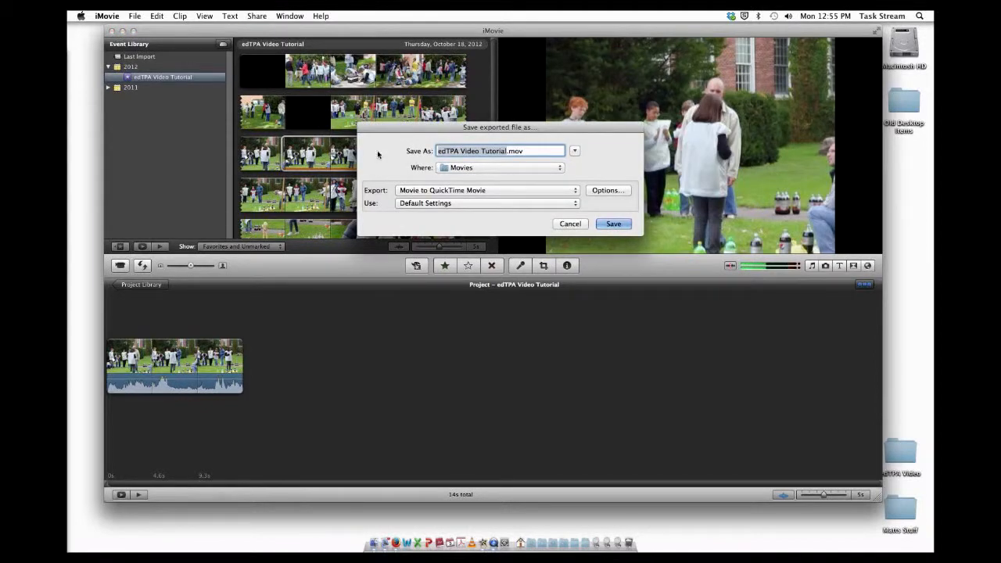
pyautogui.click(505, 169)
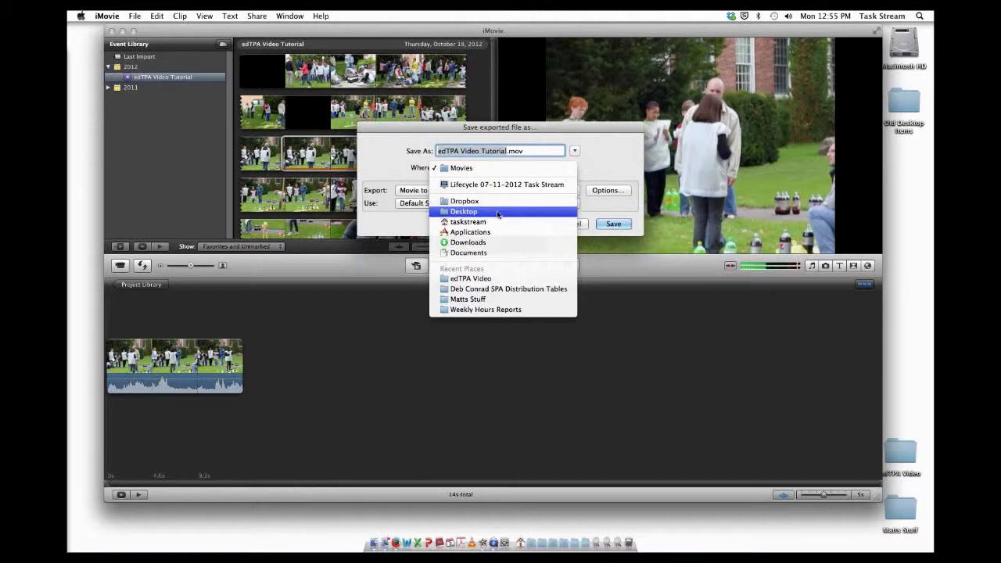
pyautogui.click(485, 280)
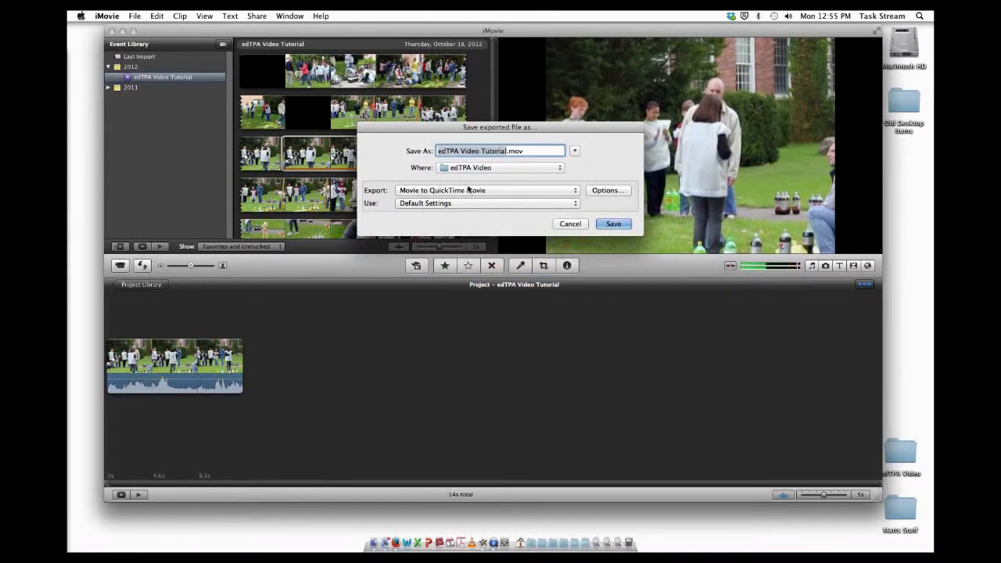
pyautogui.click(512, 205)
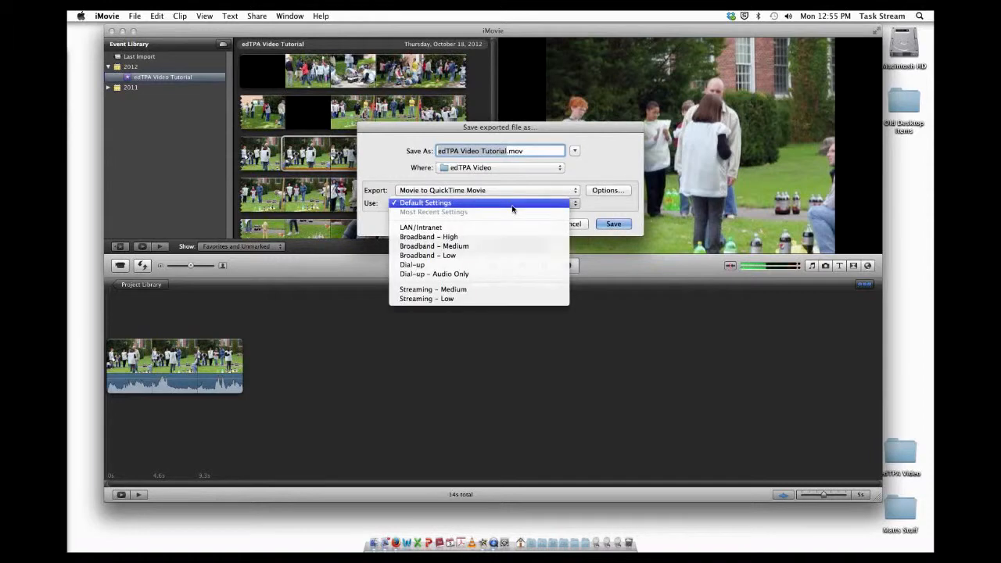
pyautogui.click(518, 205)
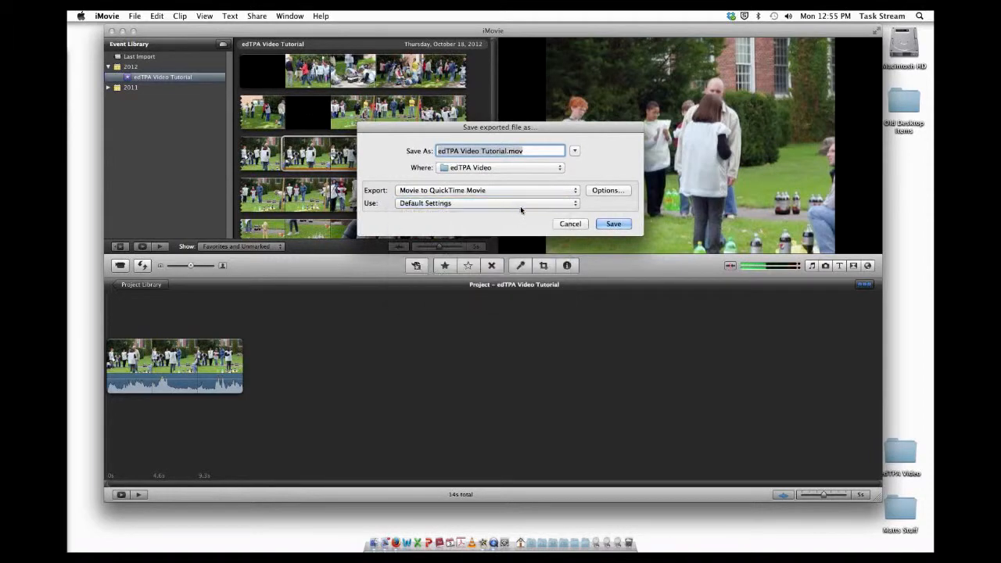
# Step: Open the export options and set the video compression frame rate to 30 fps
pyautogui.click(608, 191)
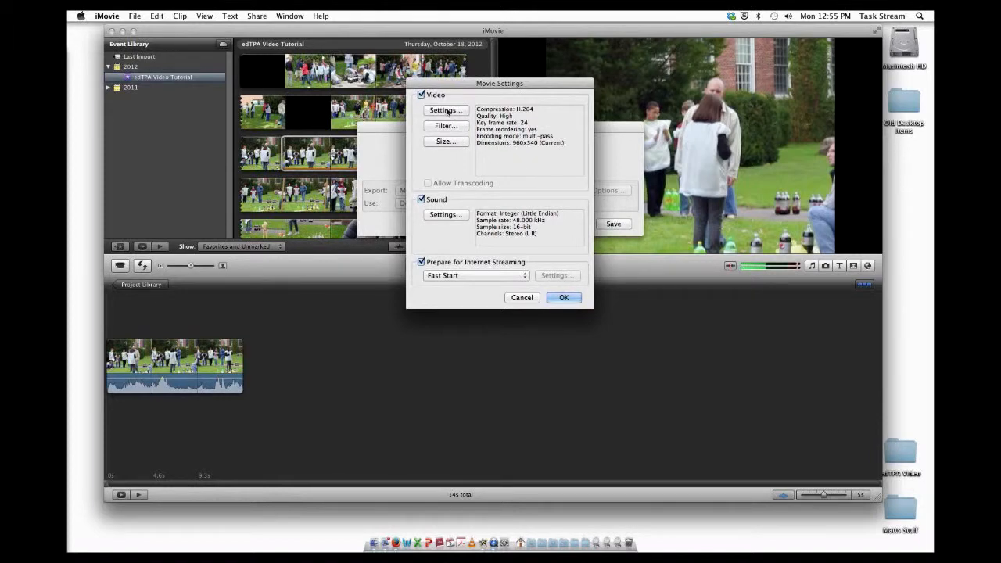
pyautogui.click(446, 111)
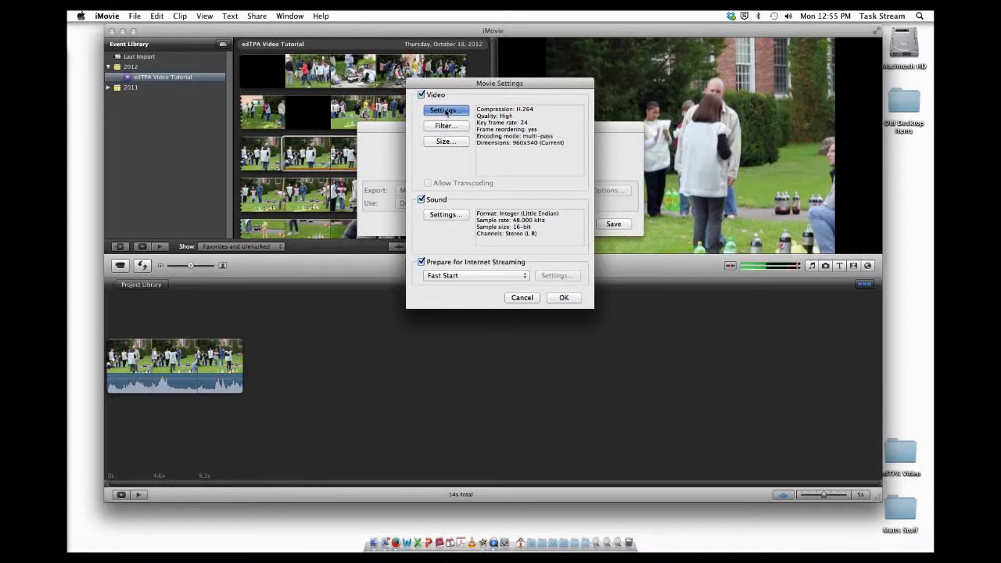
pyautogui.click(408, 122)
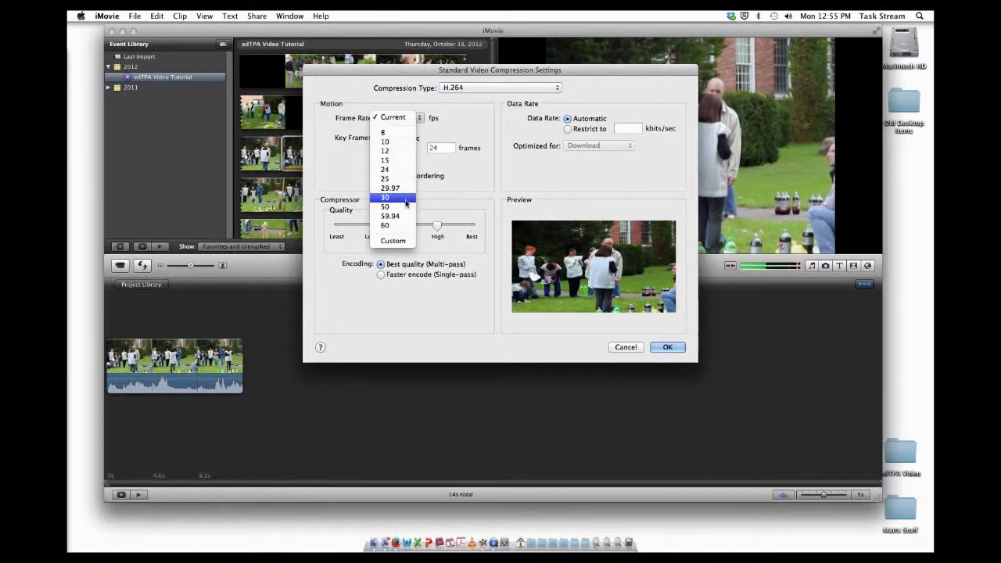
pyautogui.click(407, 198)
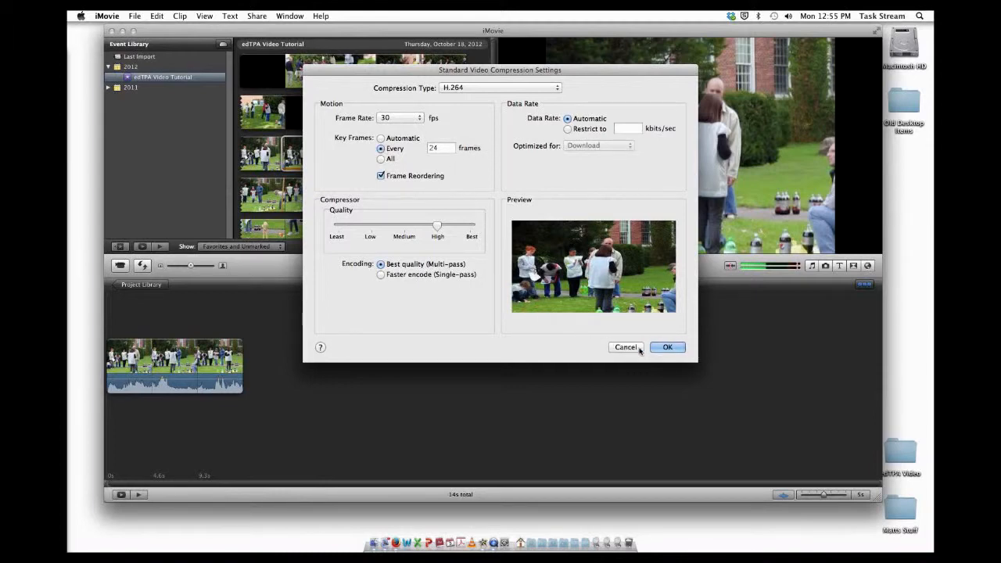
pyautogui.click(667, 348)
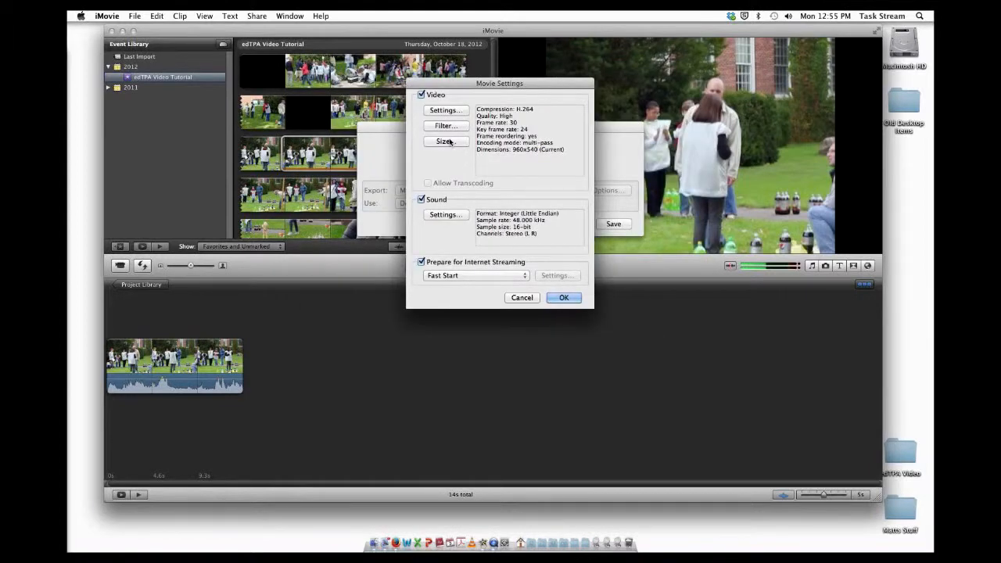
# Step: Set the export video size to 320 x 240 QVGA
pyautogui.click(453, 143)
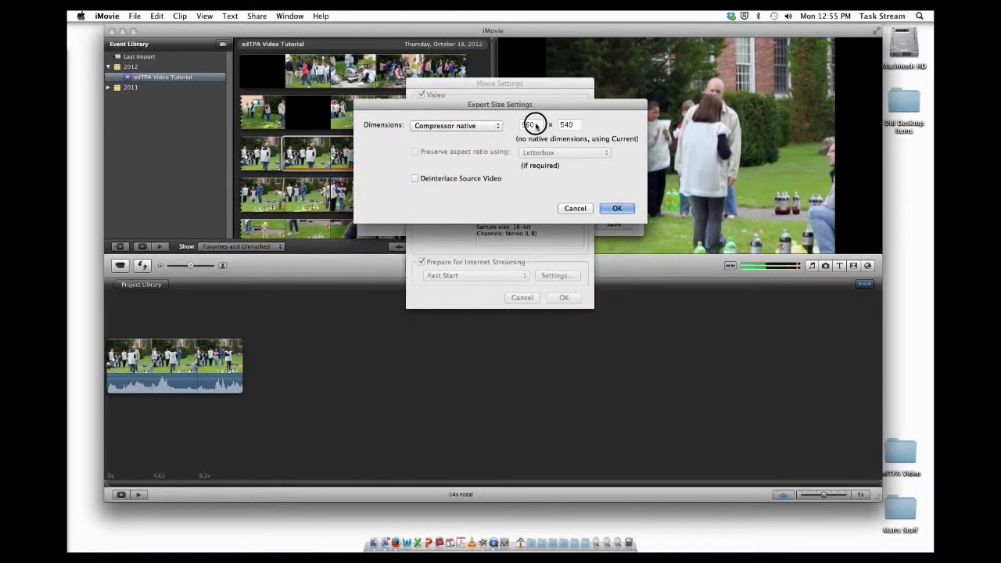
pyautogui.click(478, 126)
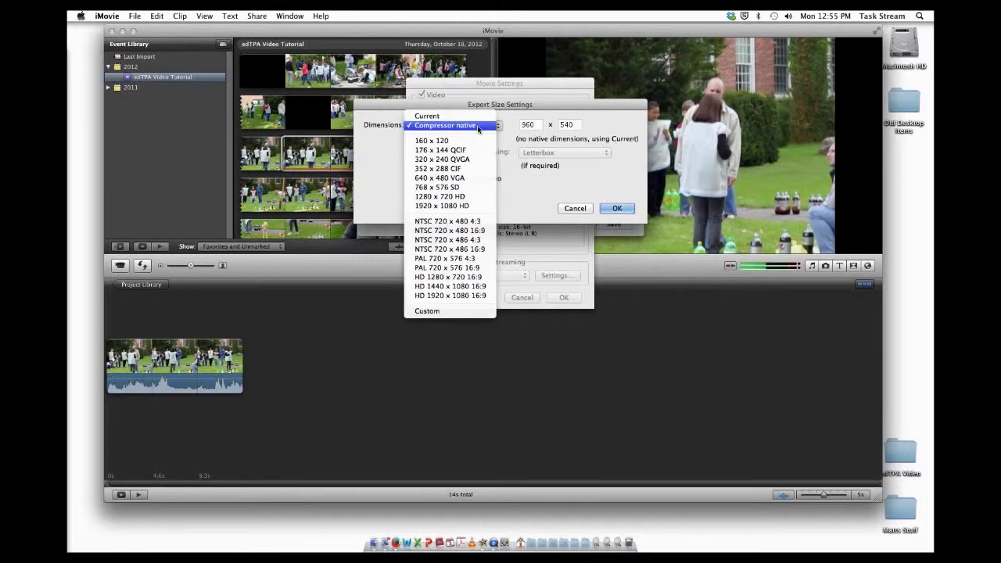
pyautogui.click(476, 160)
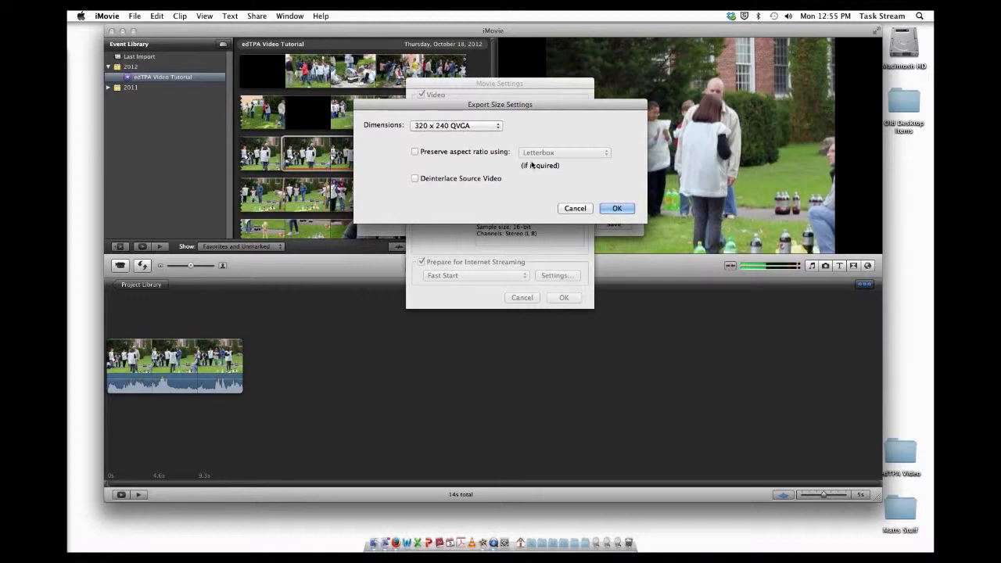
pyautogui.click(618, 209)
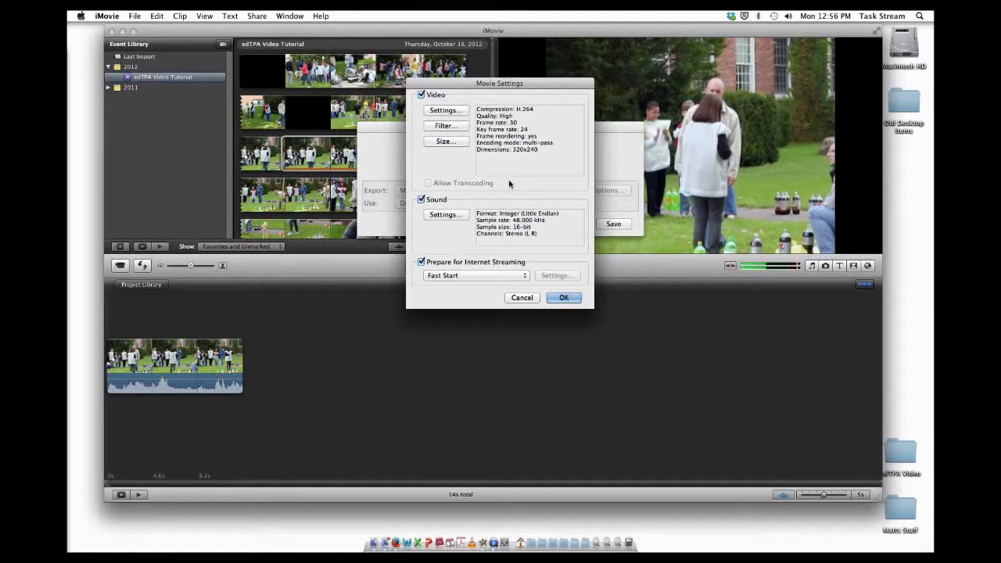
# Step: Set the video compression quality to Low and confirm the movie settings
pyautogui.click(446, 110)
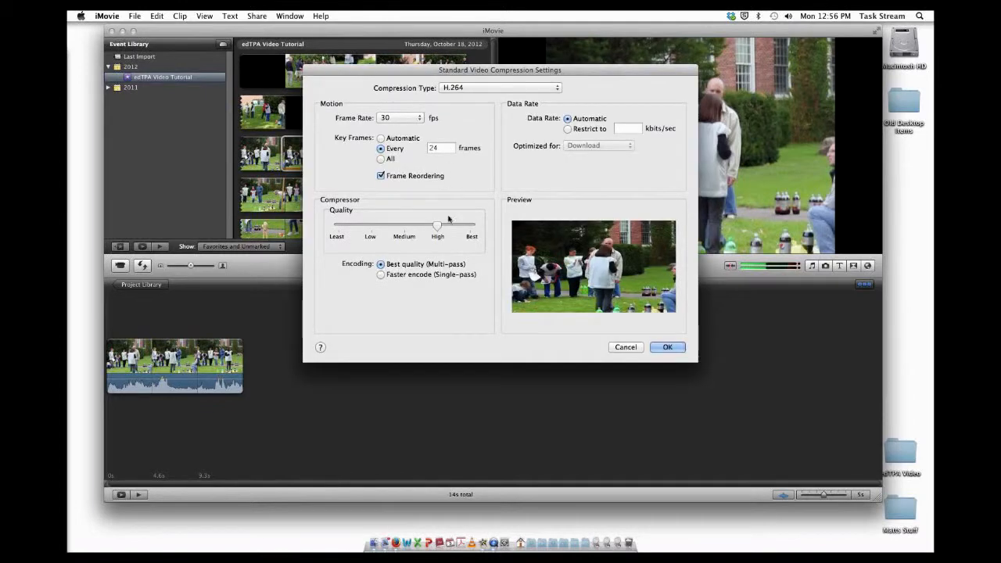
pyautogui.moveTo(438, 228); pyautogui.dragTo(335, 227)
pyautogui.moveTo(376, 228); pyautogui.dragTo(465, 227)
pyautogui.click(374, 226)
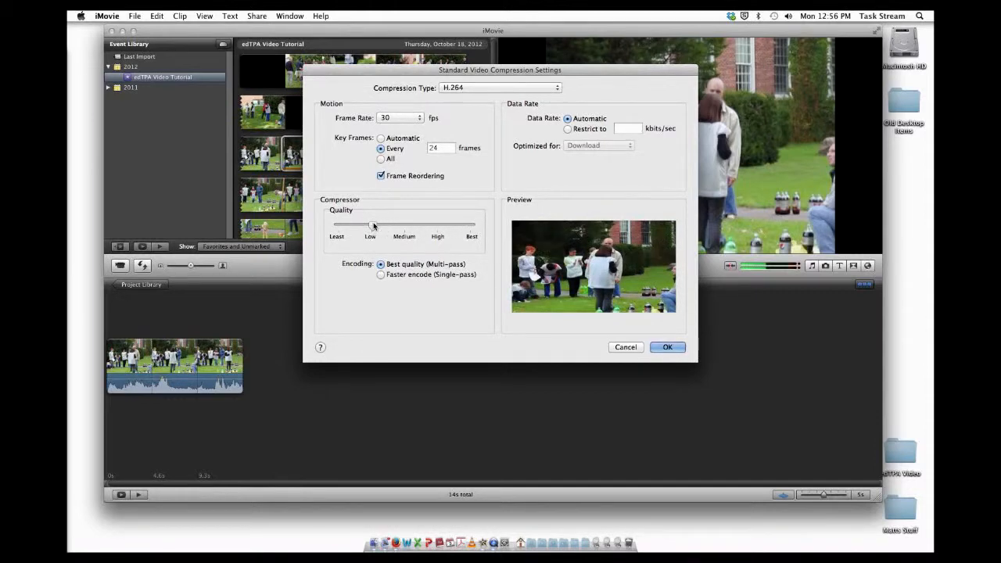
pyautogui.click(677, 350)
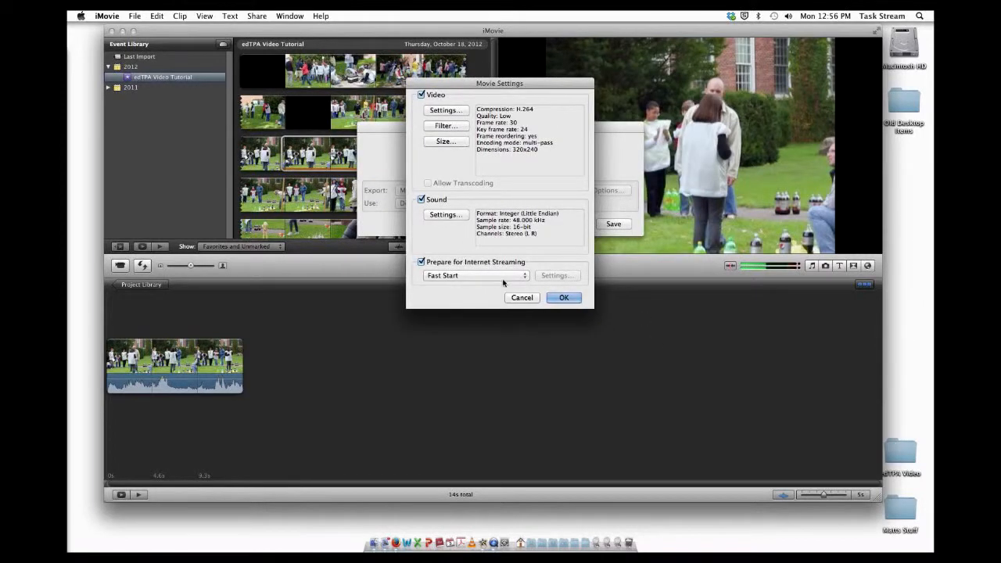
pyautogui.click(564, 299)
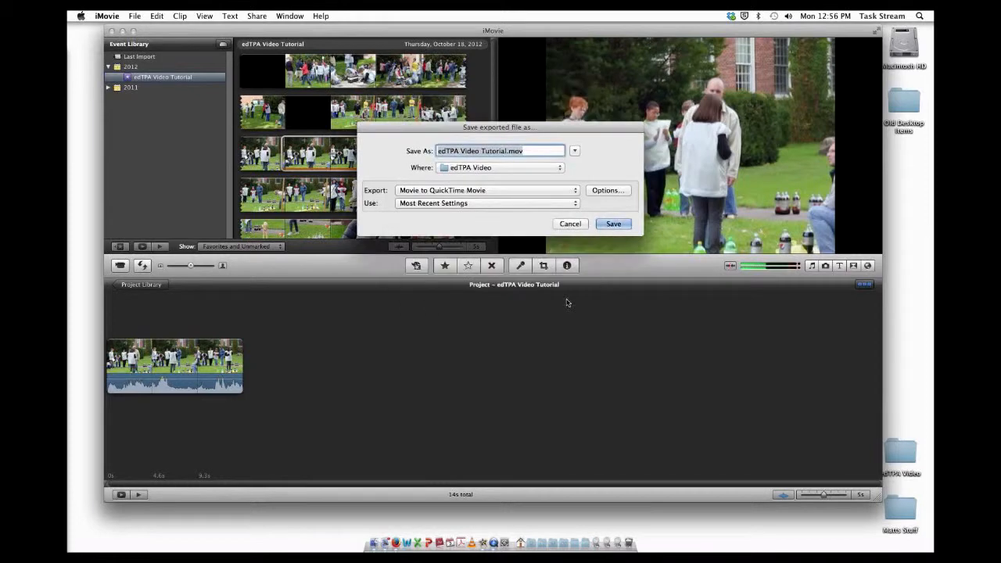
# Step: Save the exported movie as edTPA Video Tutorial.mov
pyautogui.moveTo(523, 151); pyautogui.dragTo(512, 152)
pyautogui.press('Right')
pyautogui.click(614, 225)
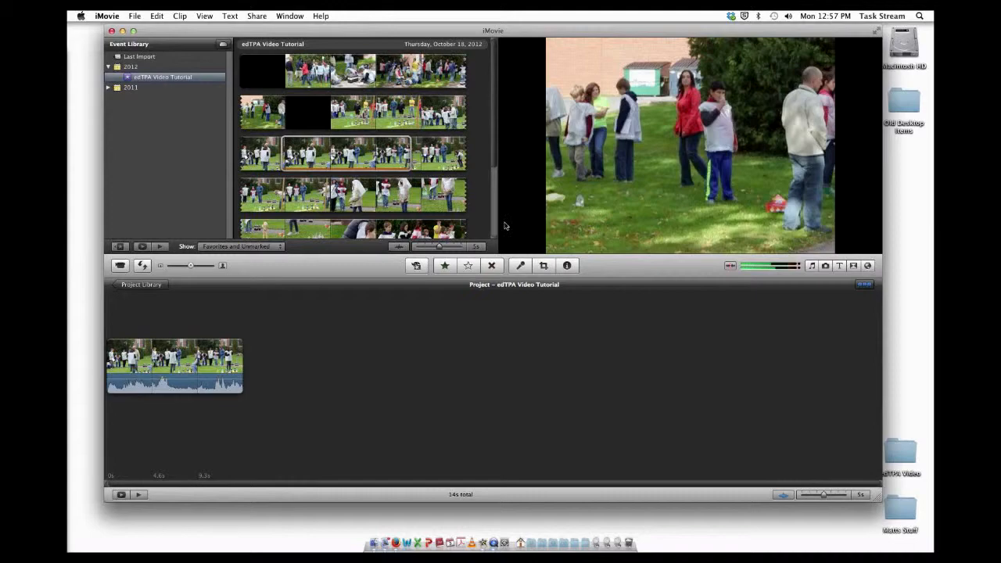
# Step: Minimize iMovie and open the edTPA Video folder on the desktop
pyautogui.click(123, 30)
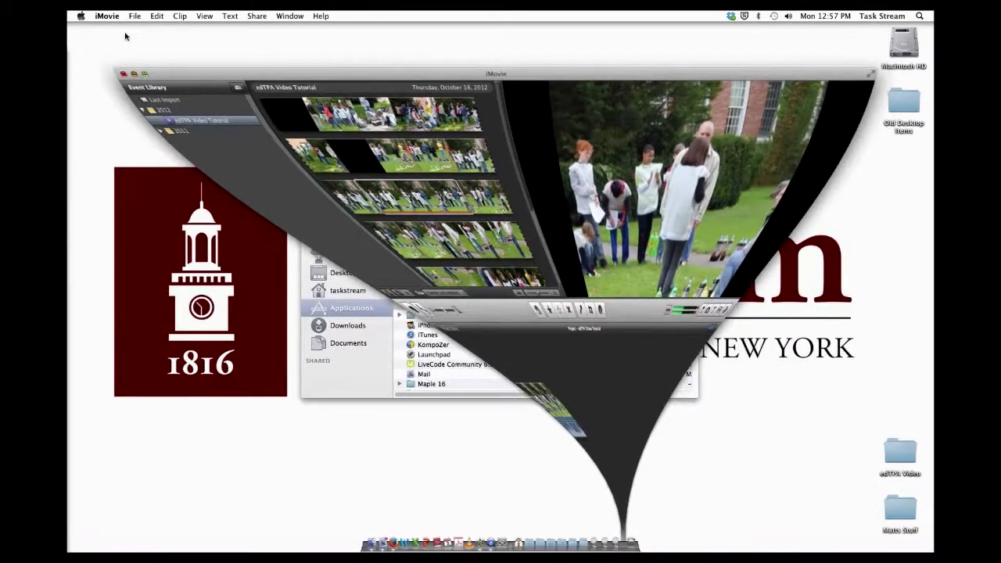
pyautogui.click(308, 178)
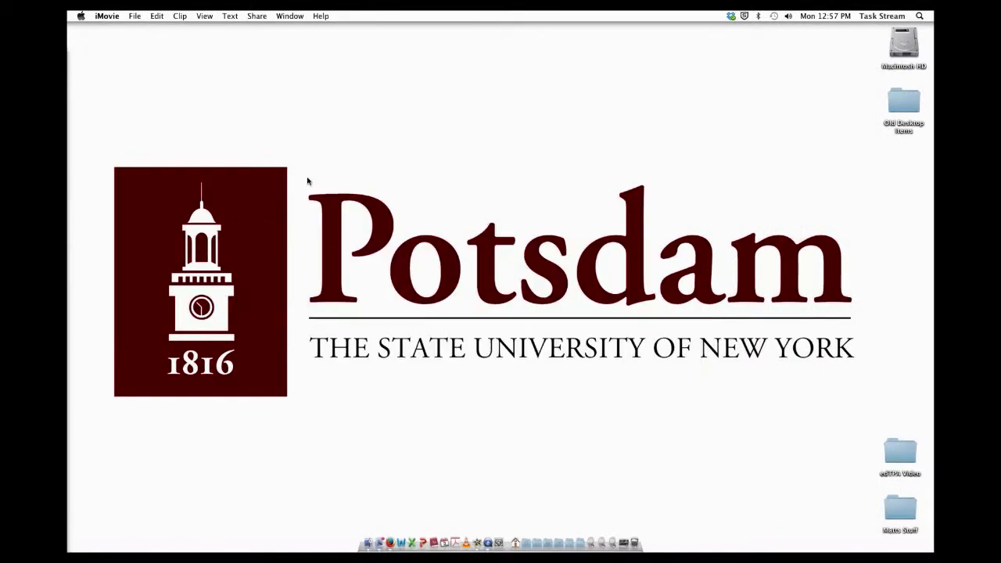
pyautogui.click(902, 453)
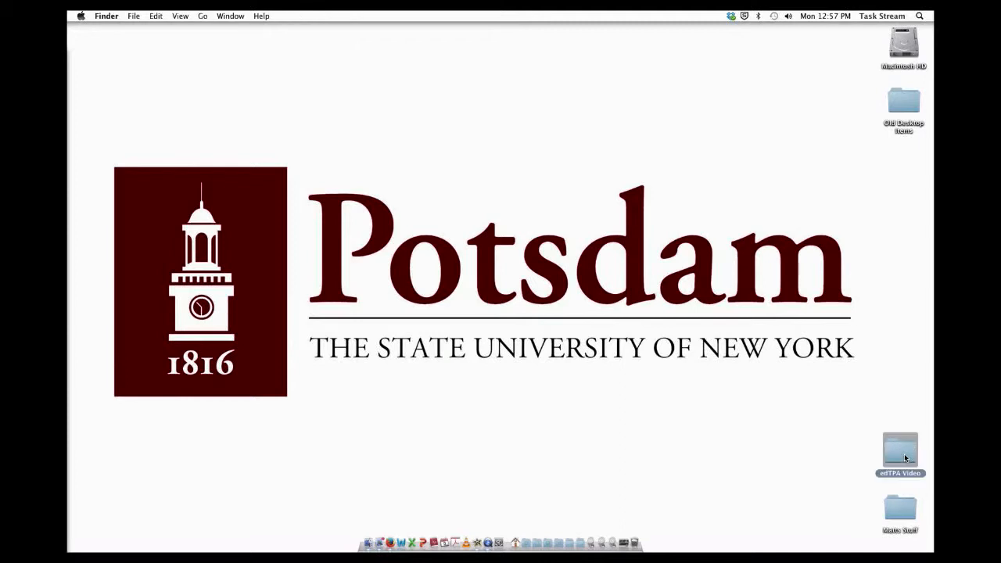
pyautogui.doubleClick(905, 454)
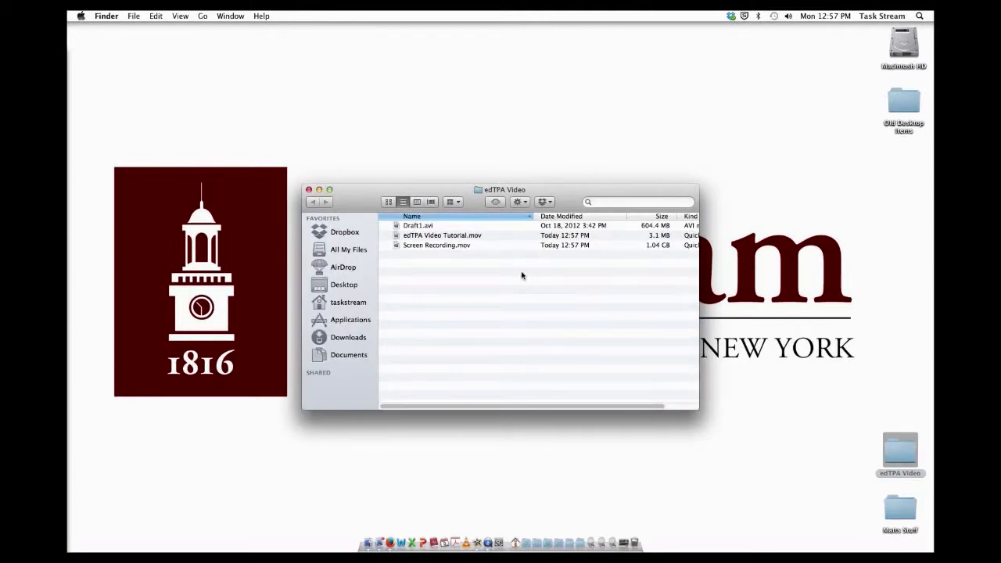
# Step: Open edTPA Video Tutorial.mov in QuickTime Player and play it briefly to check the export
pyautogui.click(437, 236)
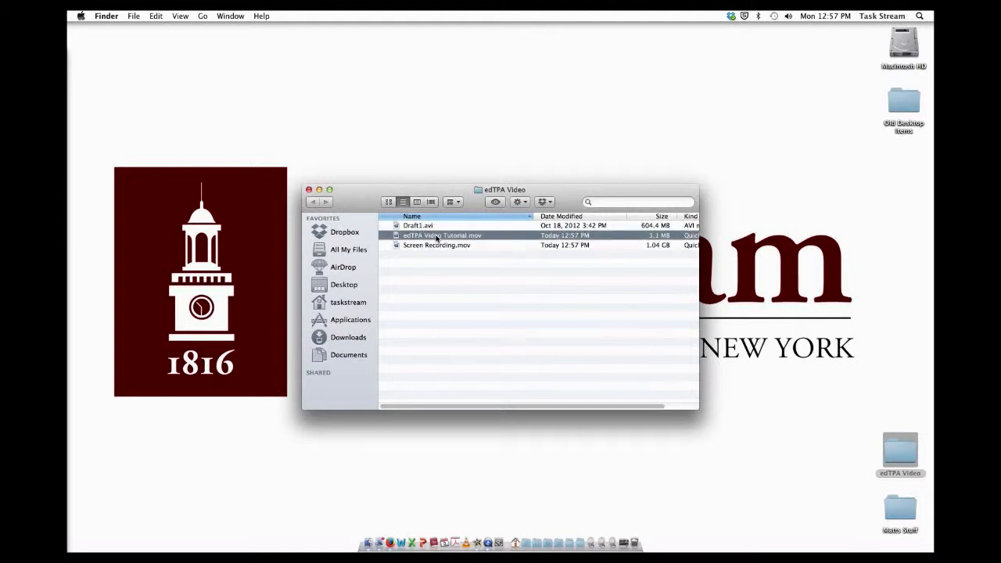
pyautogui.doubleClick(436, 236)
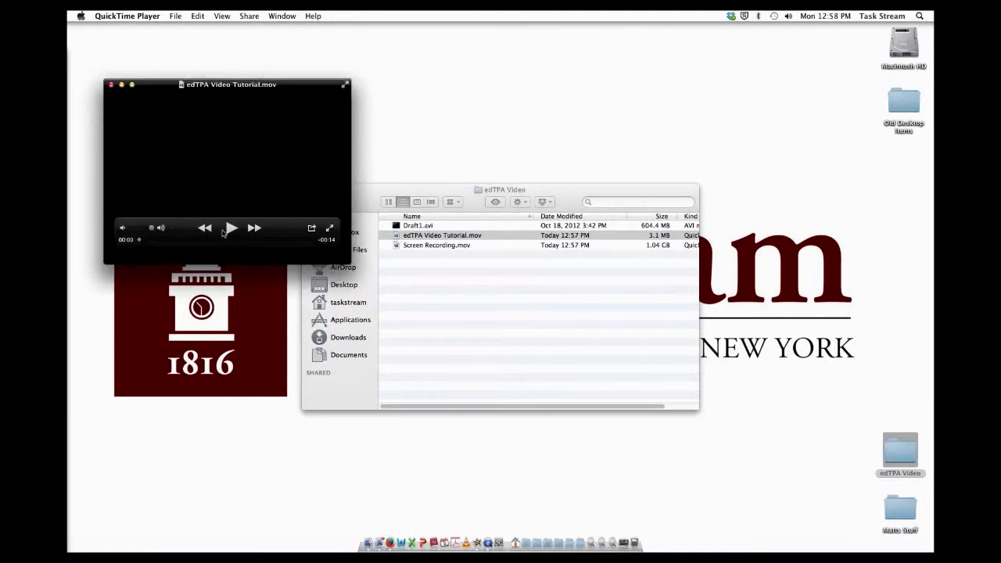
pyautogui.click(233, 229)
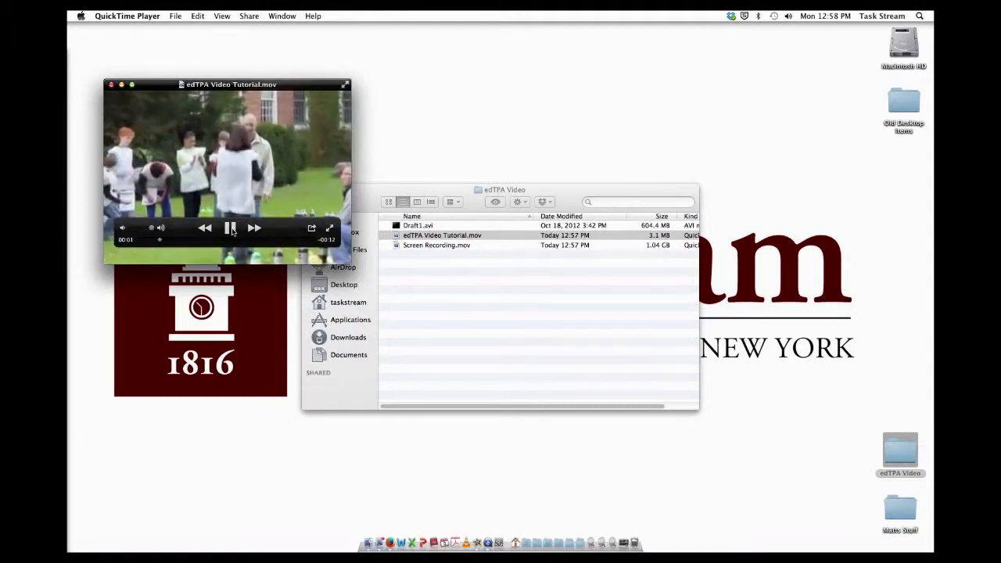
pyautogui.click(232, 230)
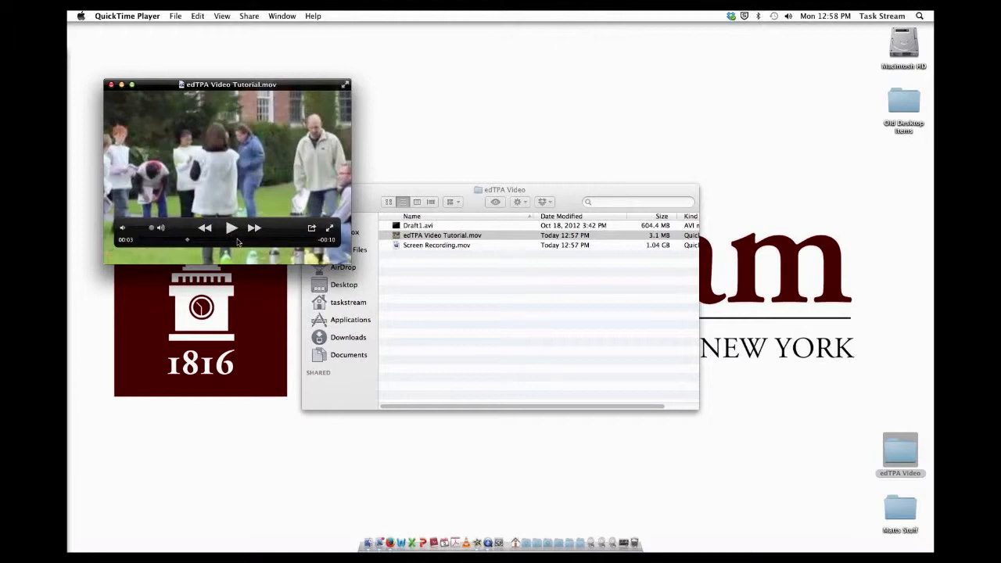
# Step: Close the movie player window and the edTPA Video folder window
pyautogui.click(112, 85)
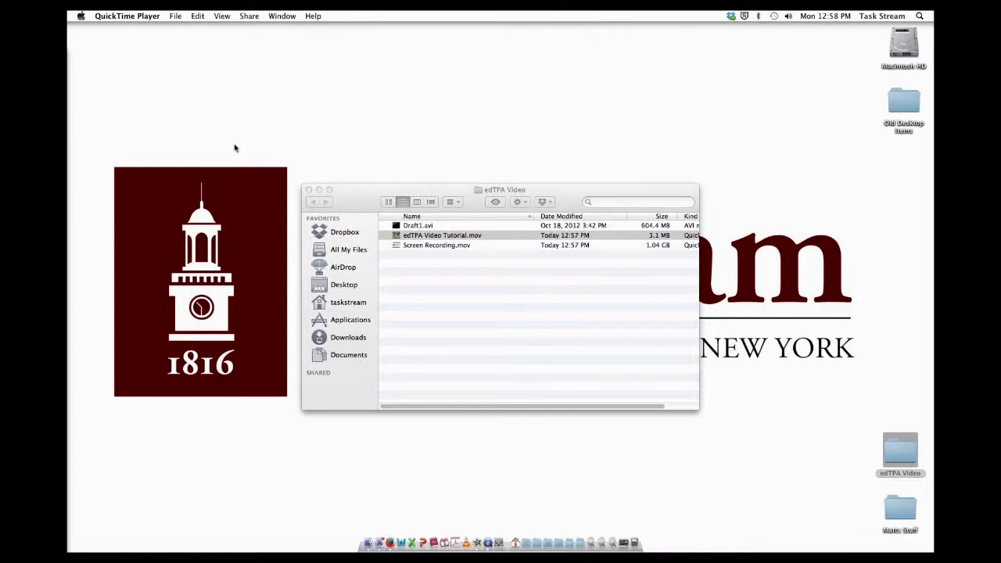
pyautogui.click(309, 190)
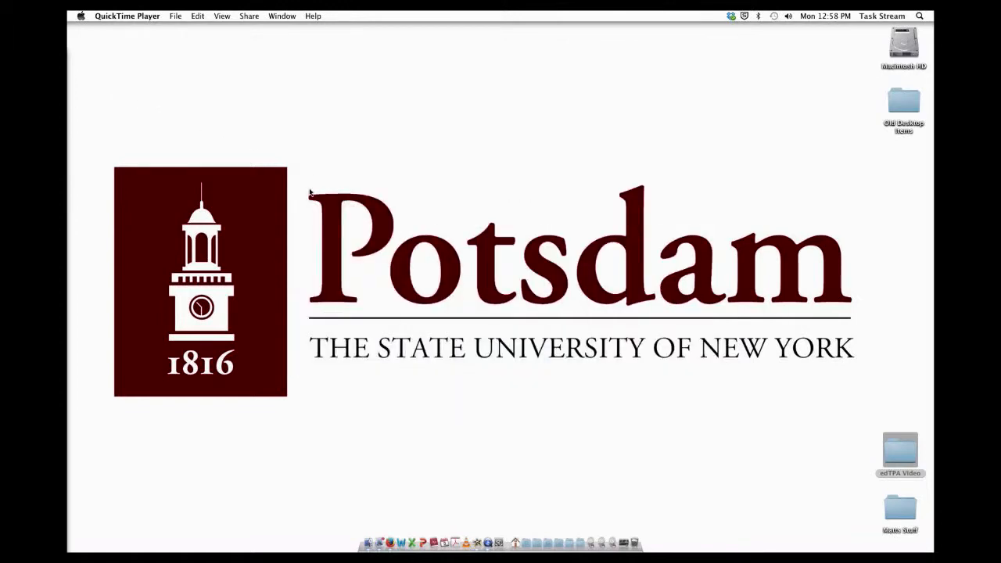